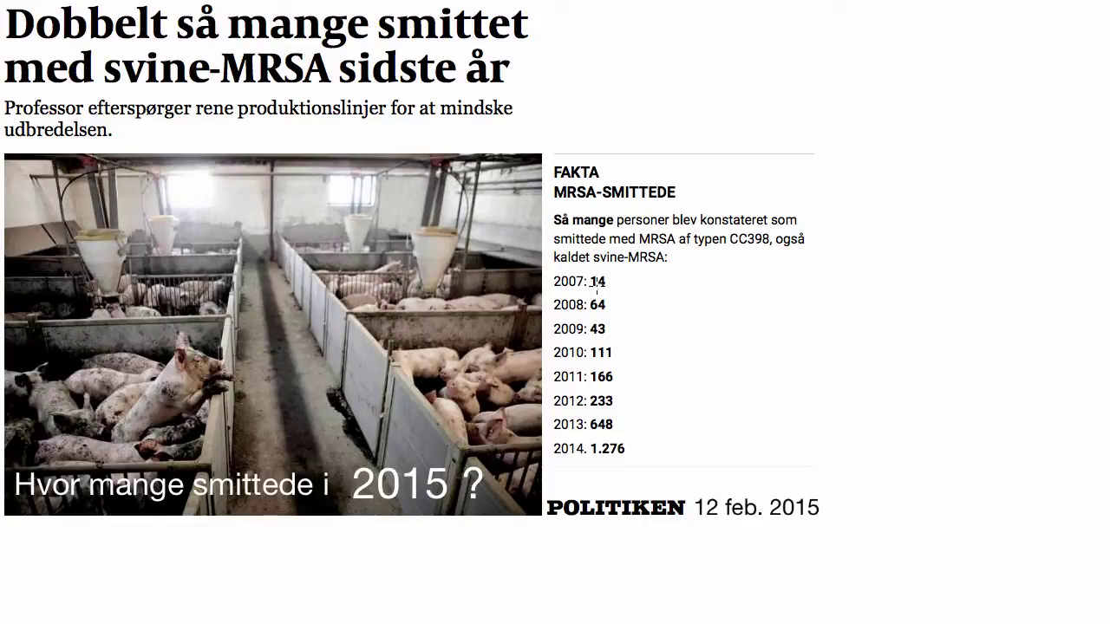
Frame the 2007–2014 infection figures with red freehand lines and underline the 2015 question below the photo
{"action": "left_click_drag", "start_coordinate": [661, 273], "coordinate": [676, 467]}
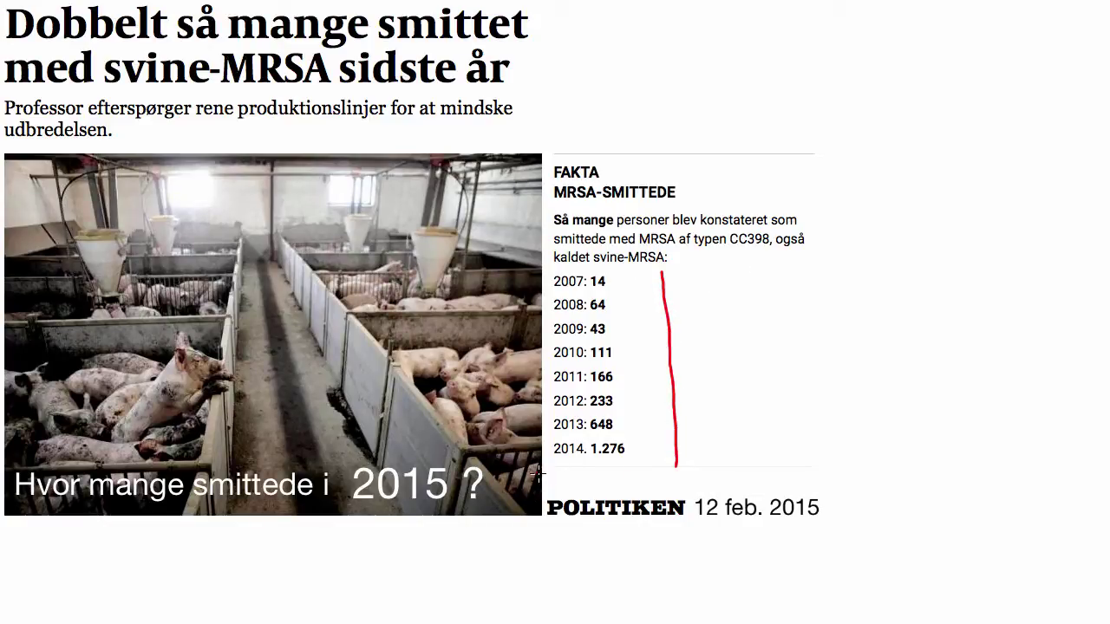
{"action": "left_click_drag", "start_coordinate": [529, 469], "coordinate": [694, 452]}
{"action": "left_click_drag", "start_coordinate": [657, 274], "coordinate": [540, 277]}
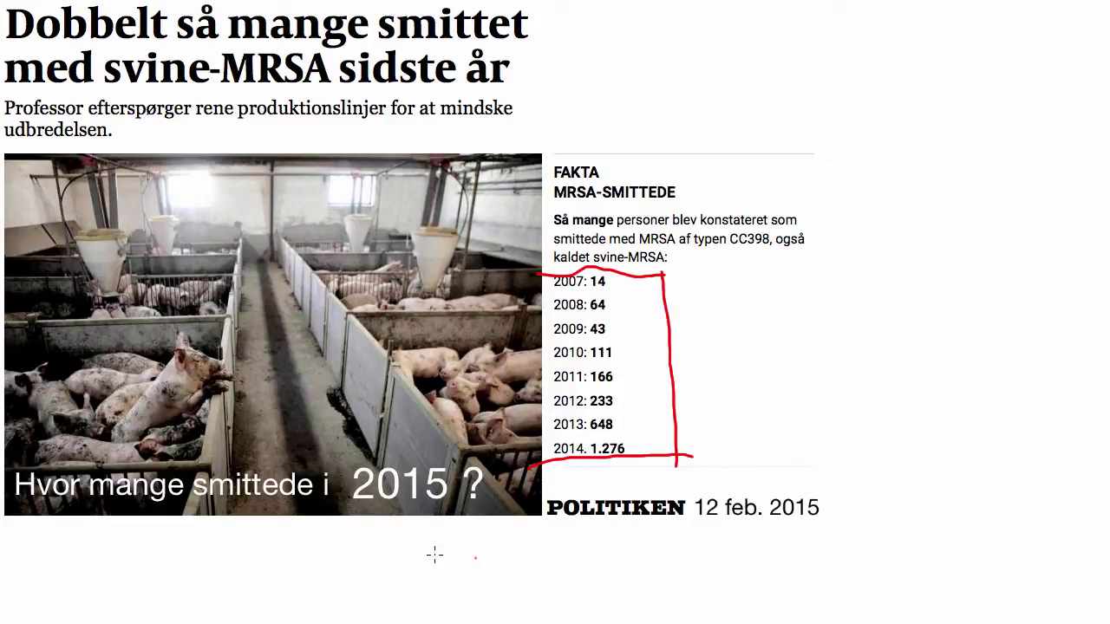
{"action": "mouse_move", "coordinate": [234, 525]}
{"action": "left_mouse_down"}
{"action": "mouse_move", "coordinate": [392, 505]}
{"action": "mouse_move", "coordinate": [474, 519]}
{"action": "left_mouse_up"}
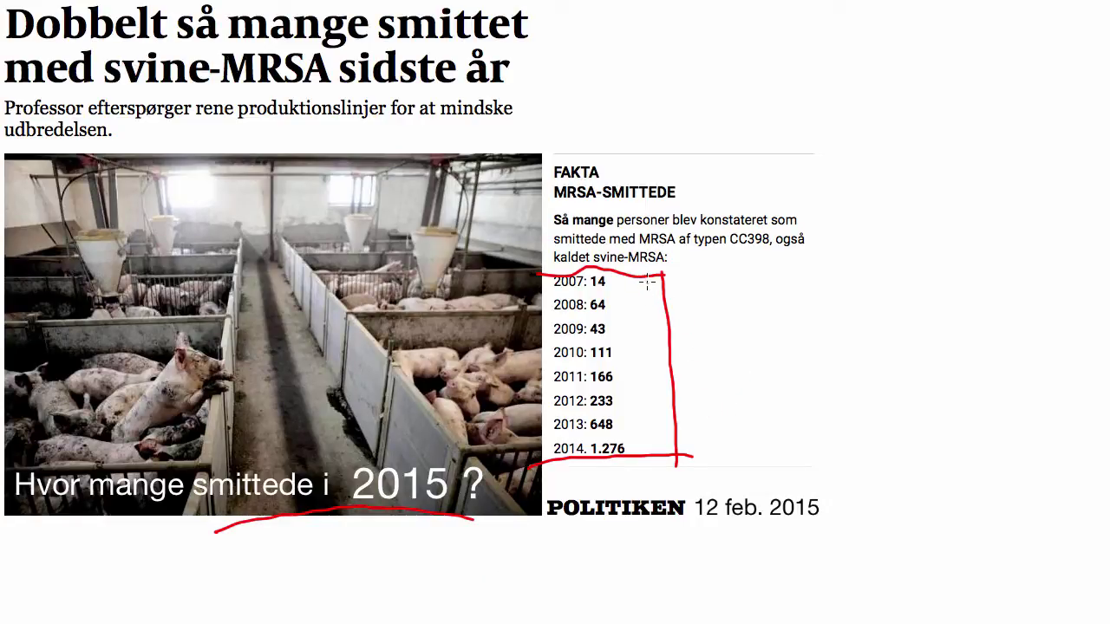
{"action": "left_click_drag", "start_coordinate": [652, 274], "coordinate": [673, 461]}
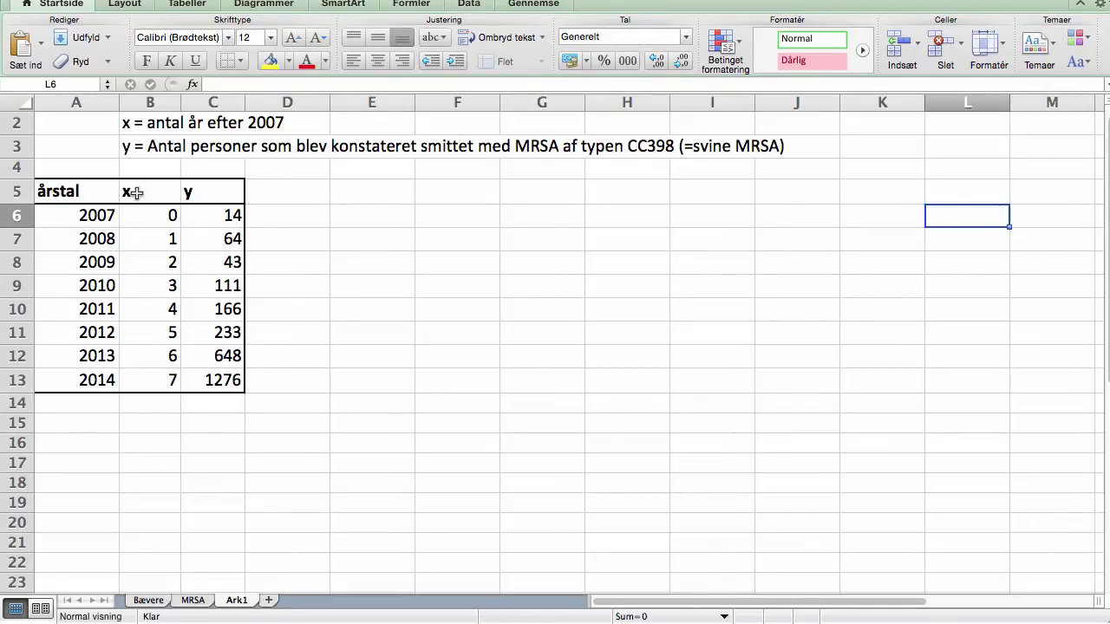
Insert a scatter chart with markers from the x and y data in B5:C13 and place it just beside the table
{"action": "left_click_drag", "start_coordinate": [137, 192], "coordinate": [218, 388]}
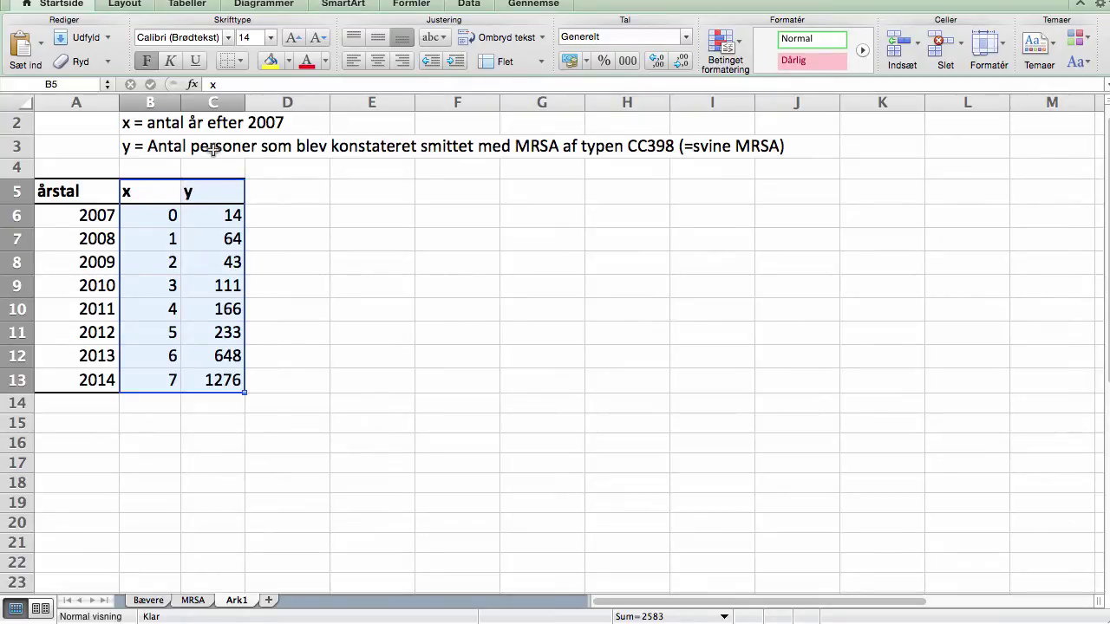
{"action": "left_click", "coordinate": [280, 8]}
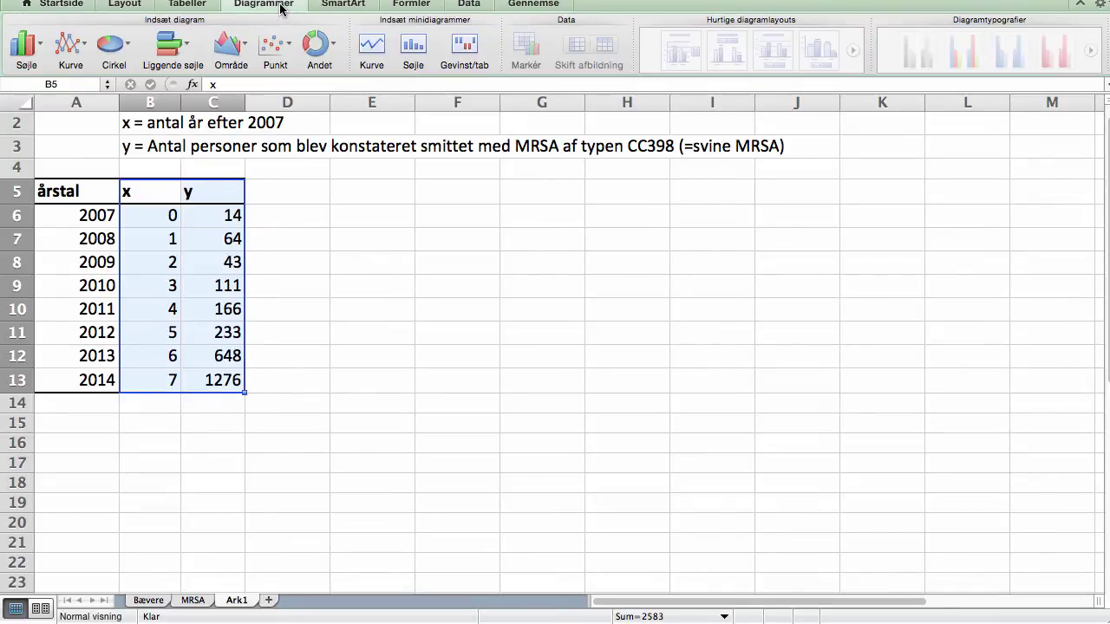
{"action": "left_click", "coordinate": [289, 52]}
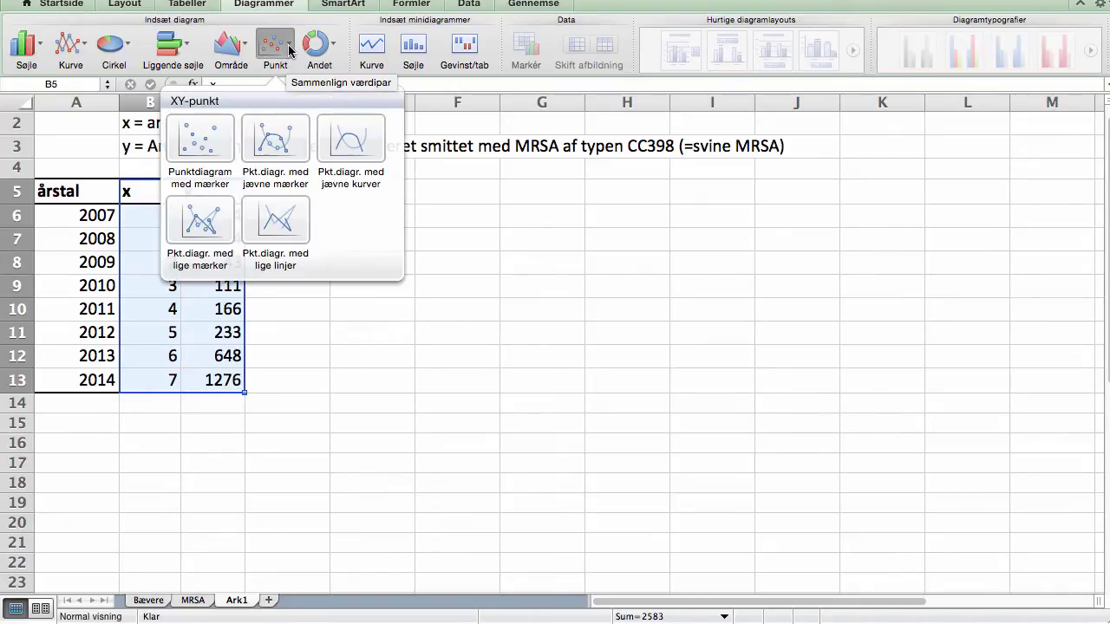
{"action": "left_click", "coordinate": [201, 146]}
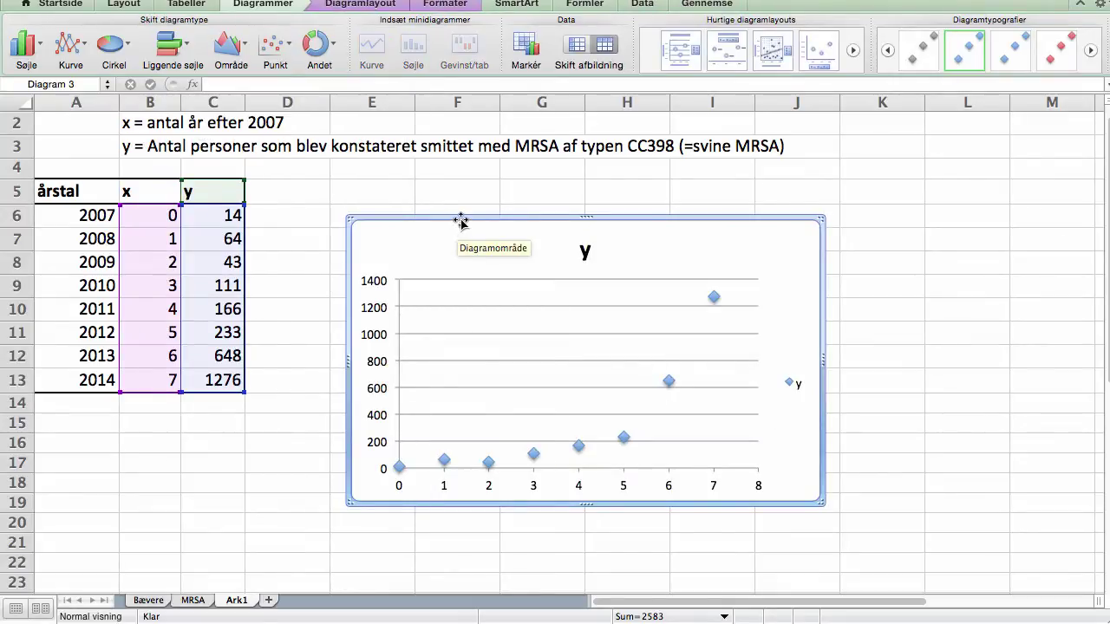
{"action": "left_click_drag", "start_coordinate": [460, 220], "coordinate": [401, 178]}
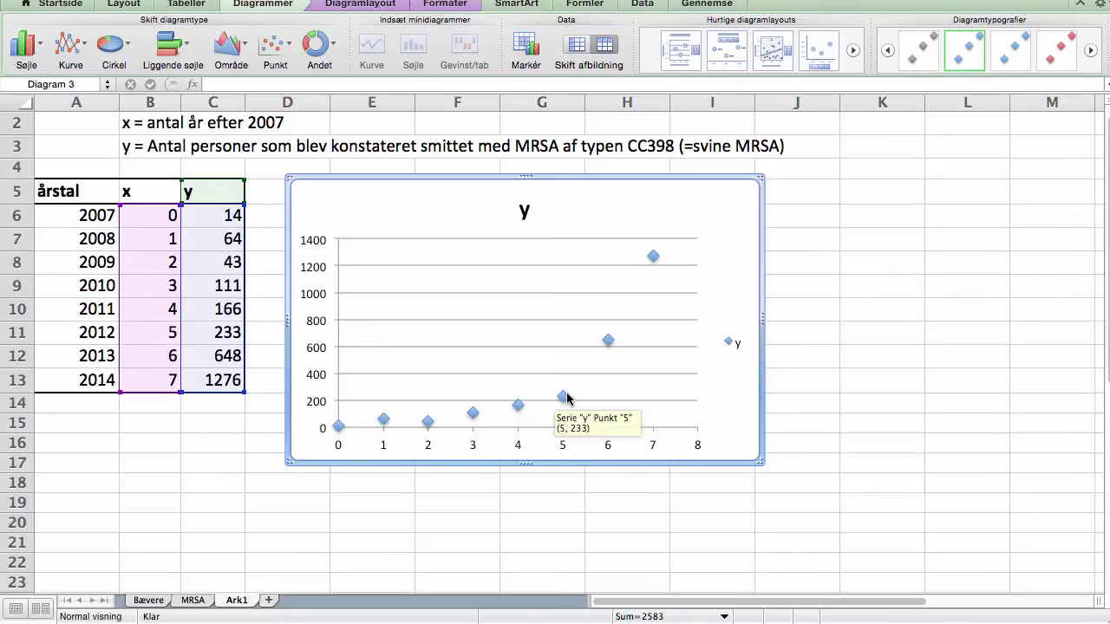
Delete the chart's legend and change its title to "Antal personer som er konstateret smittet med svine-MRSA"
{"action": "right_click", "coordinate": [729, 345]}
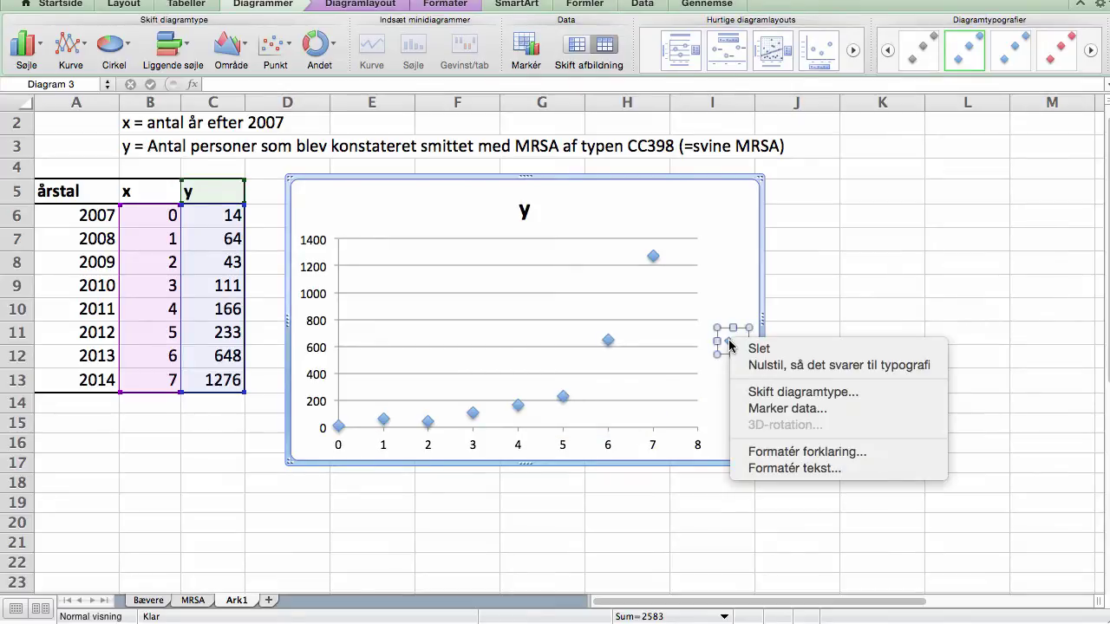
{"action": "left_click", "coordinate": [753, 348]}
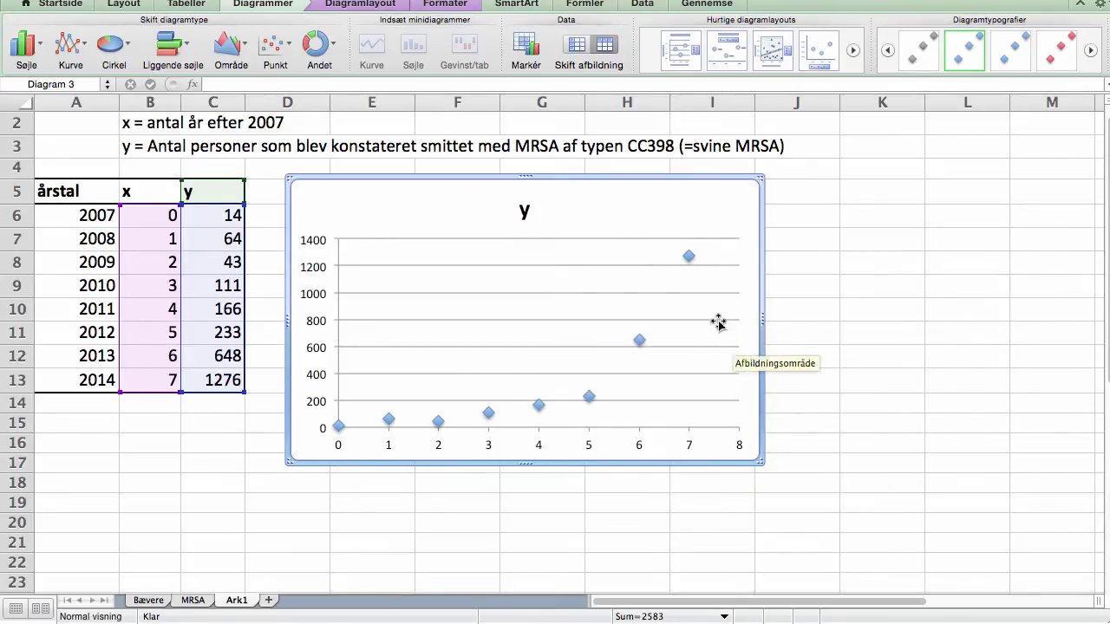
{"action": "left_click", "coordinate": [525, 211]}
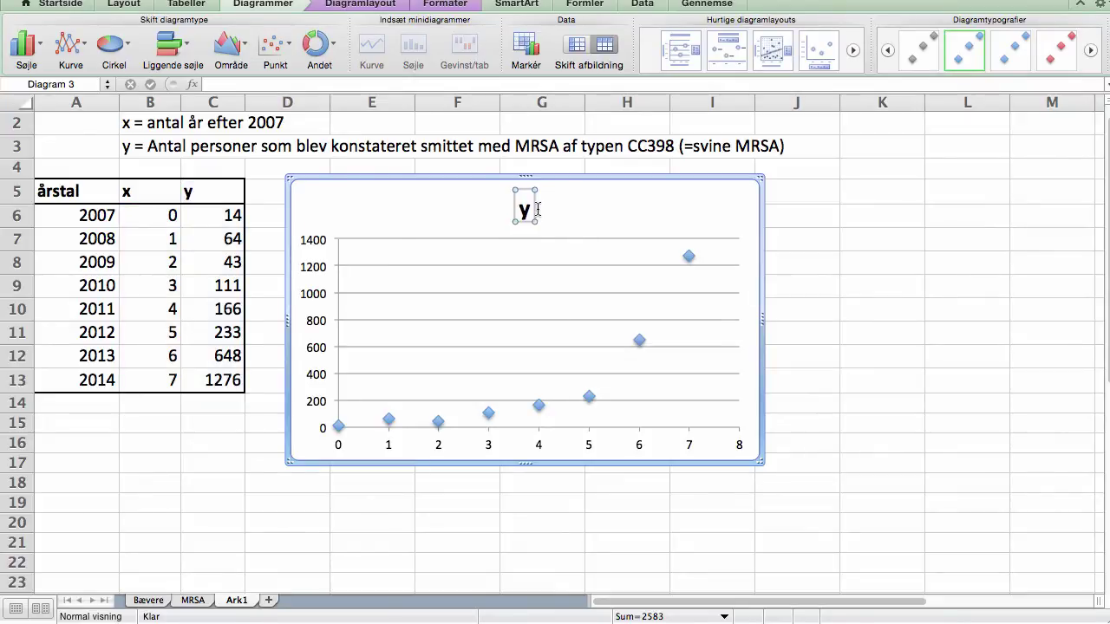
{"action": "type", "text": "Antal personer som er konstaterre"}
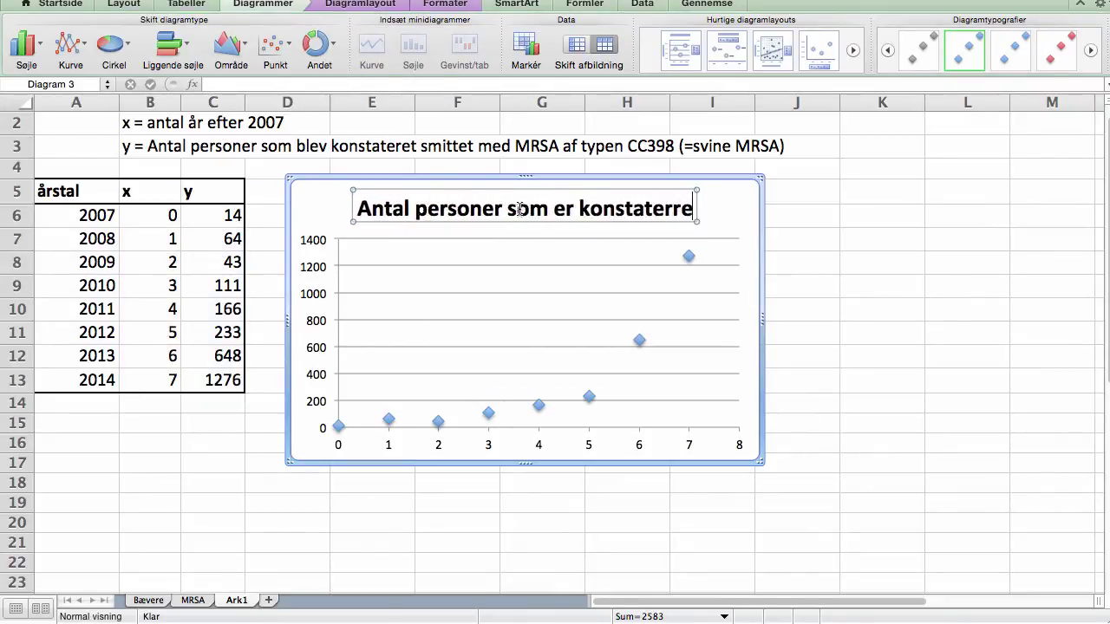
{"action": "key", "text": "BackSpace"}
{"action": "key", "text": "BackSpace"}
{"action": "type", "text": "et smittet med svine-MRSA"}
{"action": "left_click", "coordinate": [882, 286]}
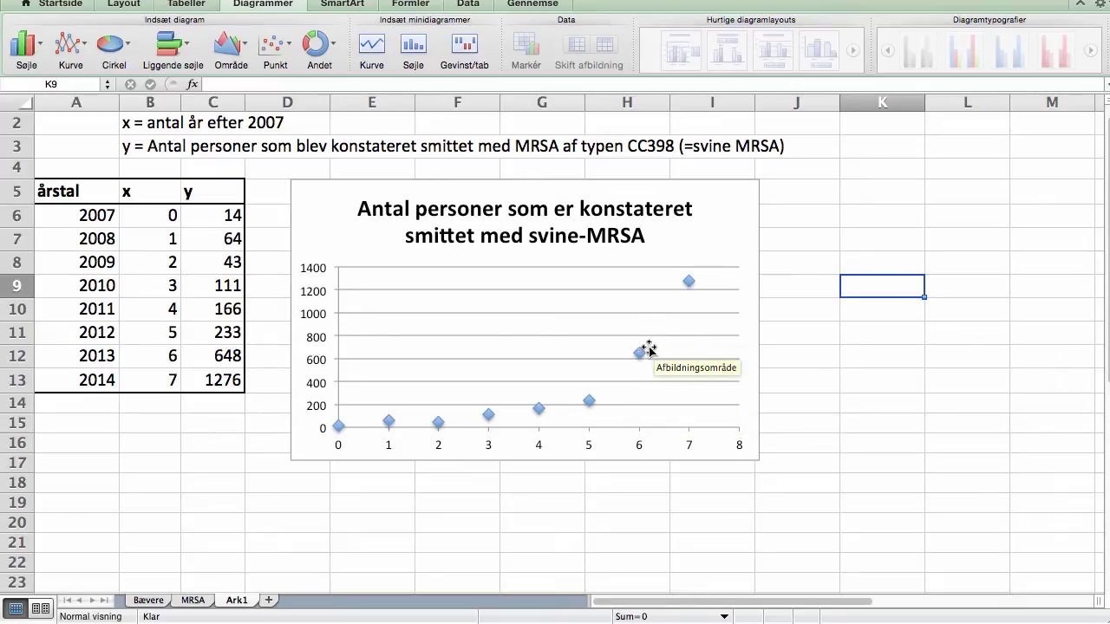
Add a trendline to the chart's data series and set its regression type to exponential (Eksponentiel)
{"action": "mouse_move", "coordinate": [637, 356]}
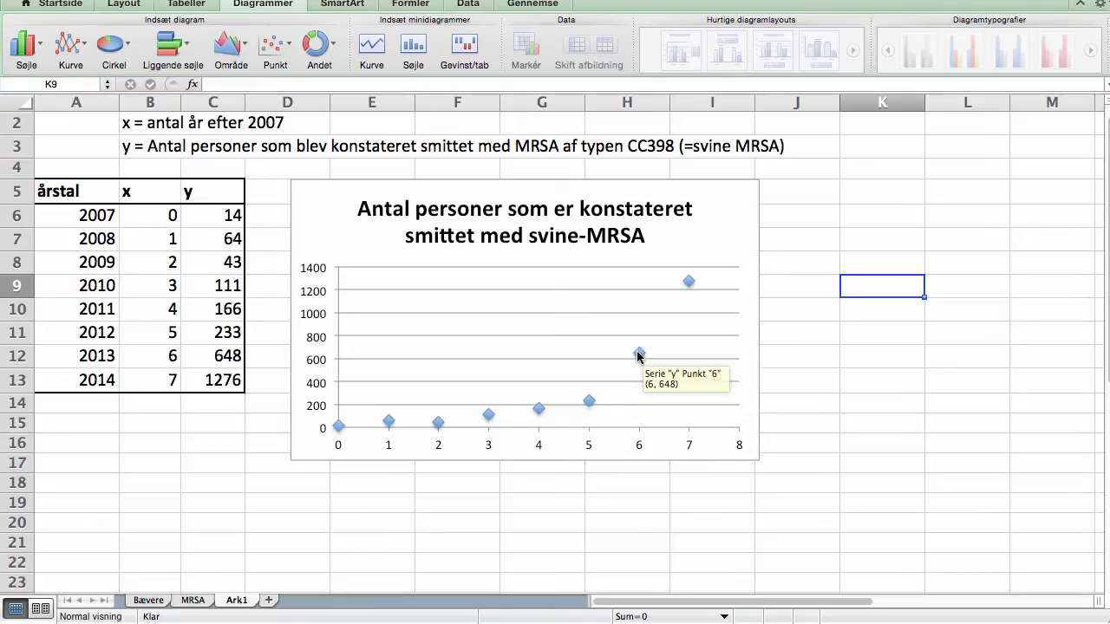
{"action": "right_click", "coordinate": [638, 357]}
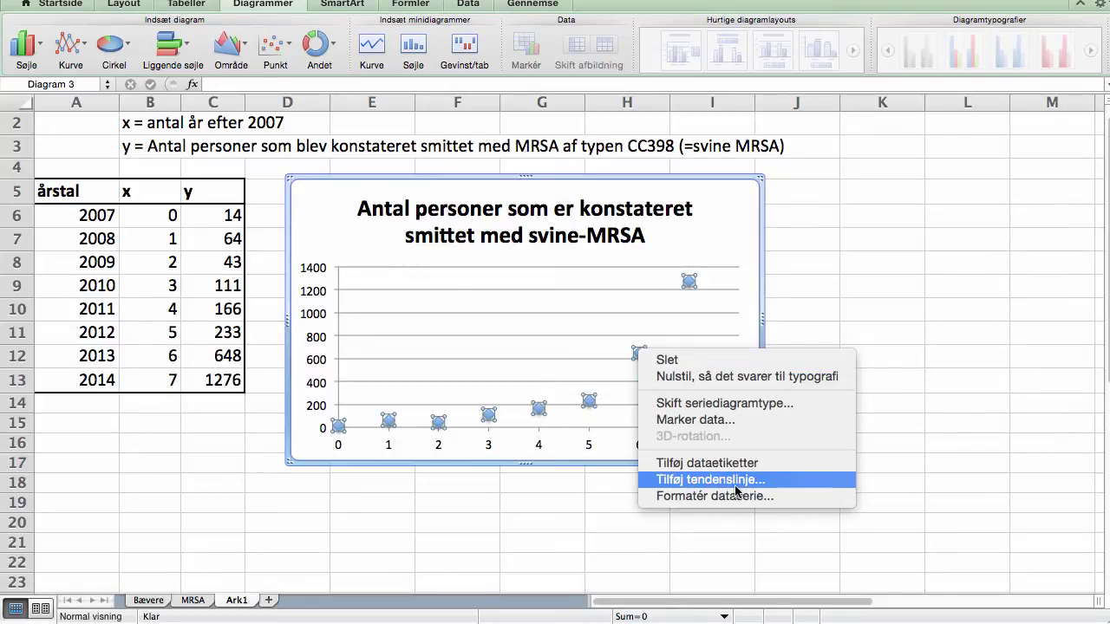
{"action": "left_click", "coordinate": [774, 485]}
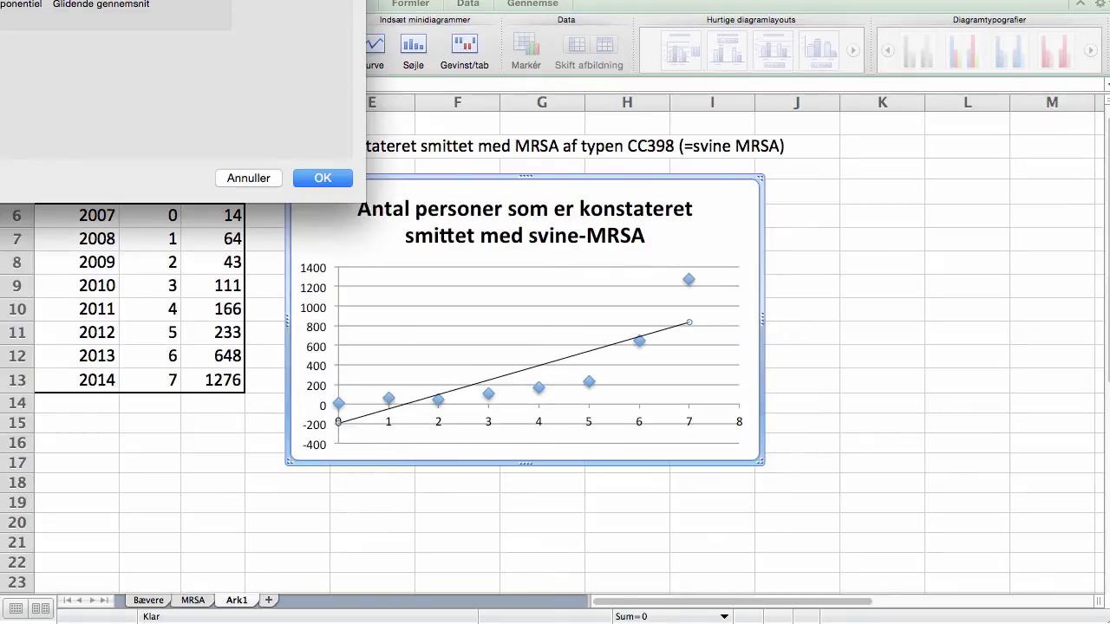
{"action": "left_click_drag", "start_coordinate": [70, 0], "coordinate": [340, 22]}
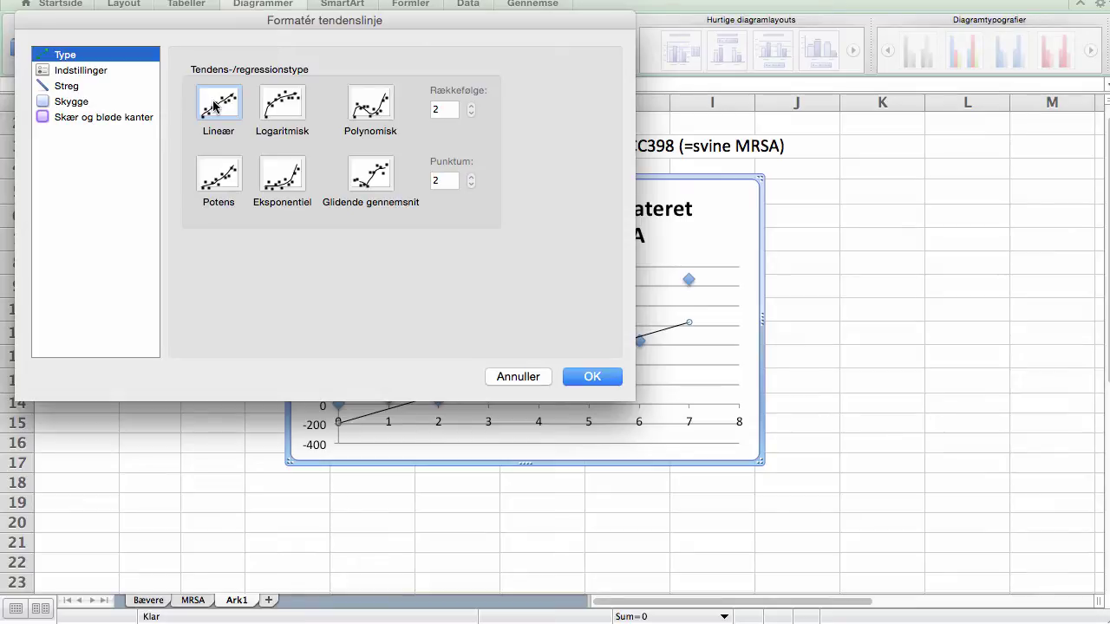
{"action": "left_click", "coordinate": [282, 180]}
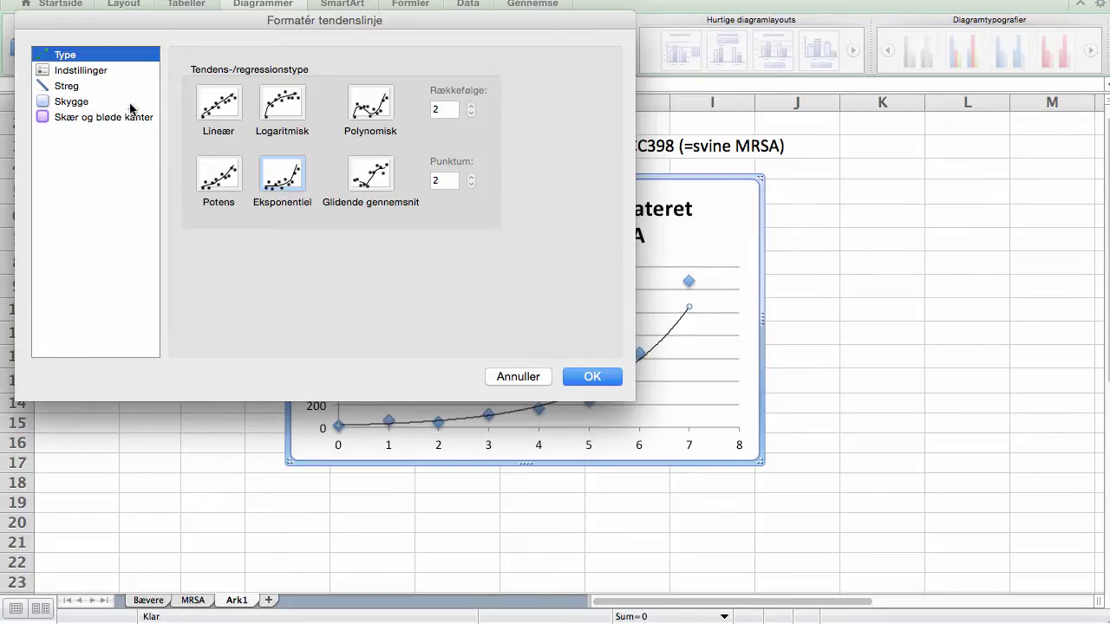
Show the trendline's equation and R-squared value in the chart and extend its forecast forward by 1 period
{"action": "left_click", "coordinate": [81, 71]}
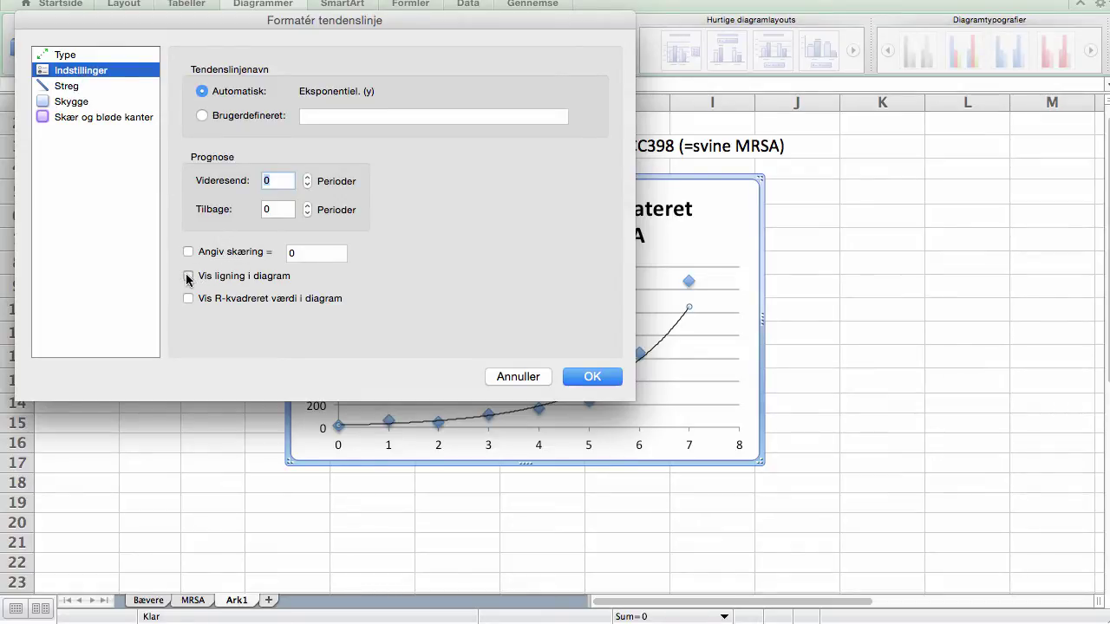
{"action": "left_click", "coordinate": [189, 277]}
{"action": "left_click", "coordinate": [188, 299]}
{"action": "left_click", "coordinate": [308, 178]}
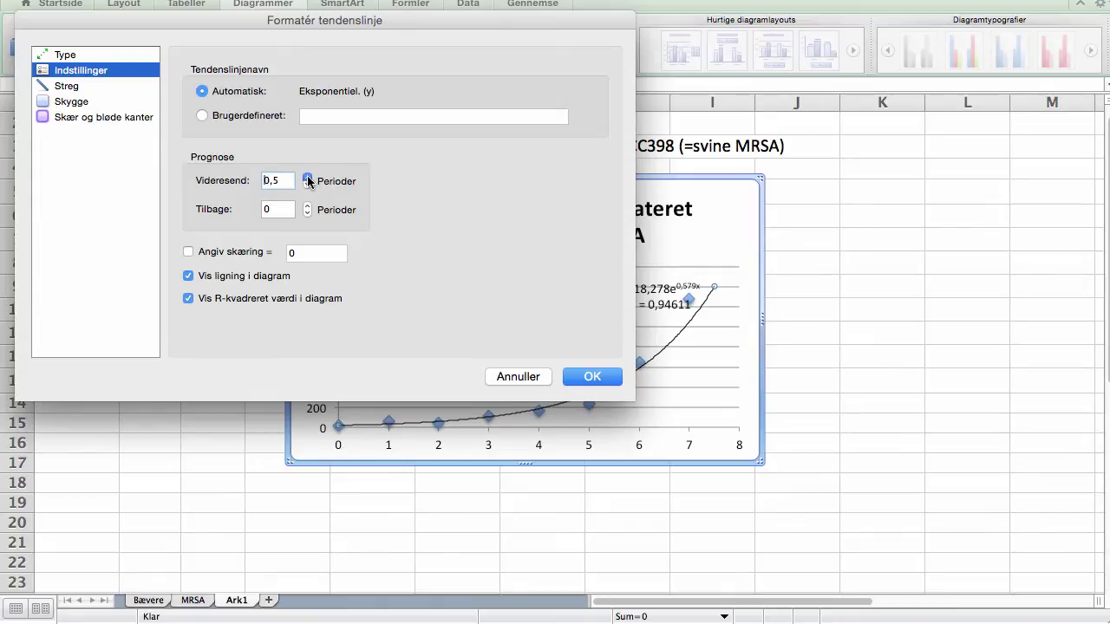
{"action": "left_click", "coordinate": [308, 178]}
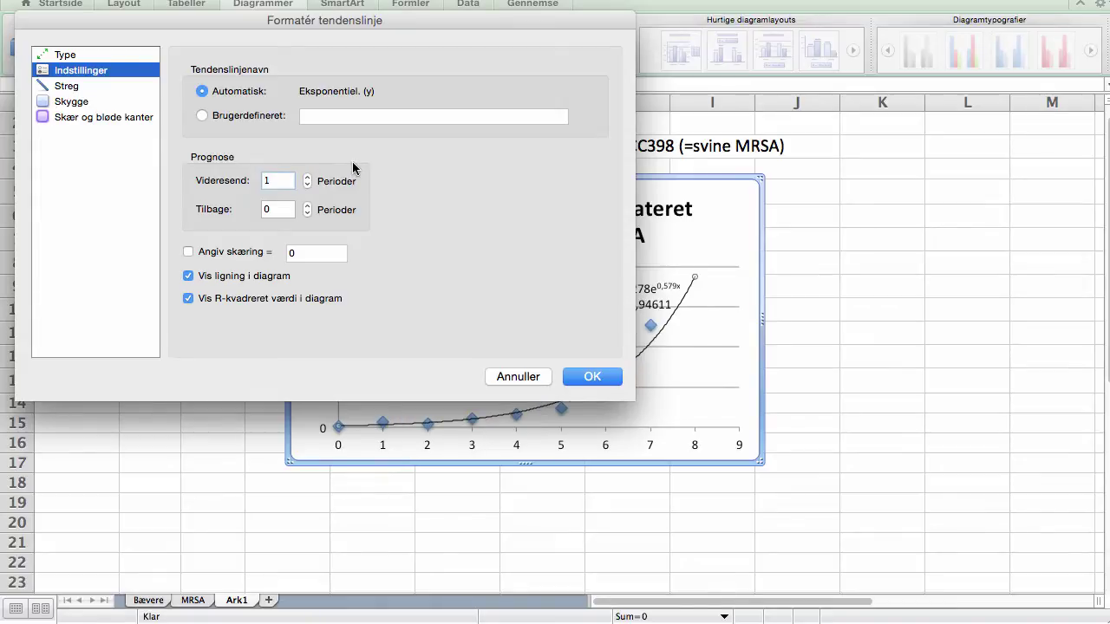
Format the trendline as a solid red line 2 pt thick and apply the trendline settings
{"action": "left_click", "coordinate": [66, 87]}
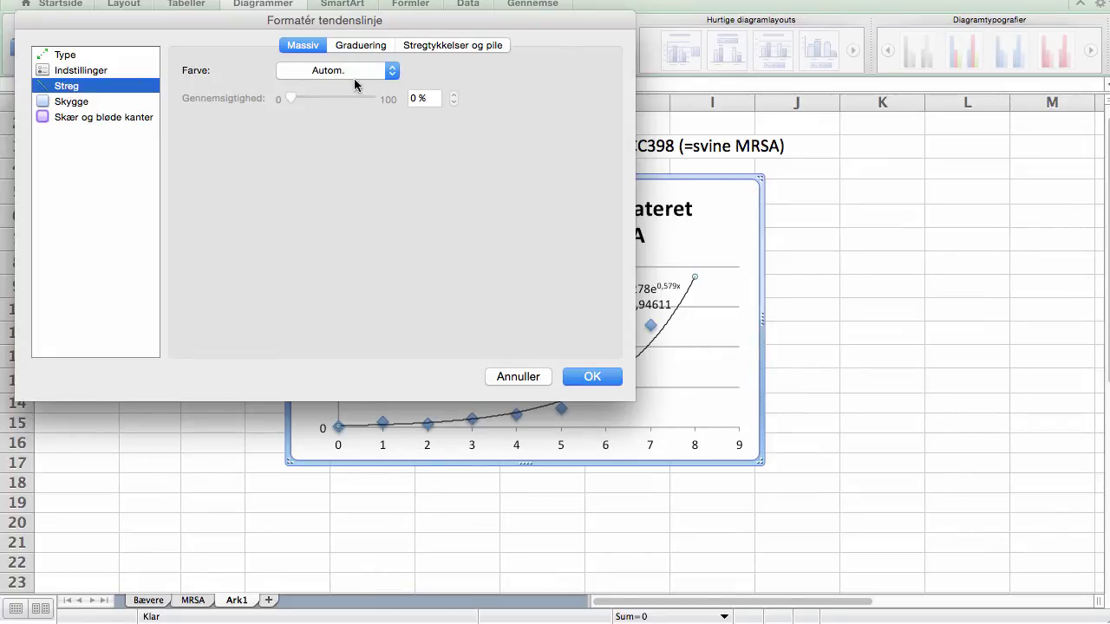
{"action": "left_click", "coordinate": [392, 73]}
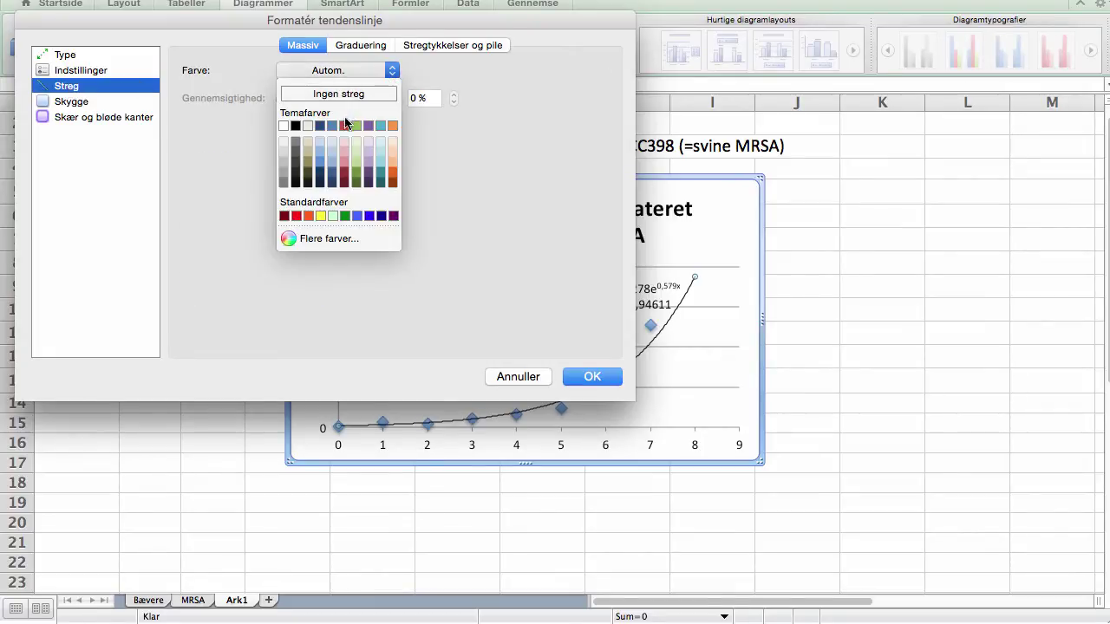
{"action": "left_click", "coordinate": [297, 217]}
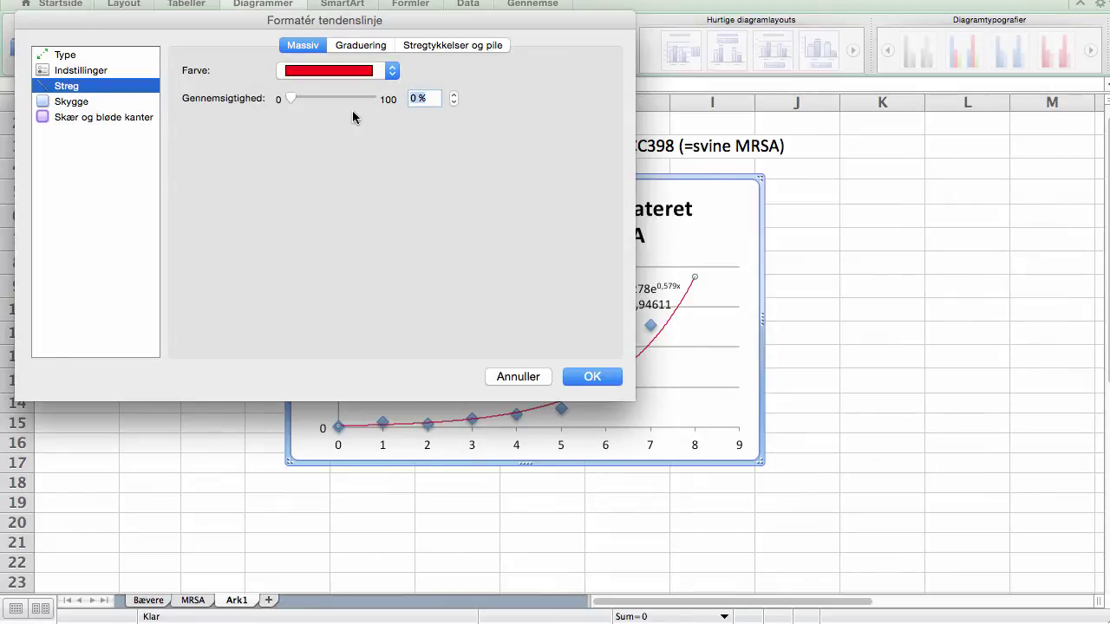
{"action": "left_click", "coordinate": [439, 49]}
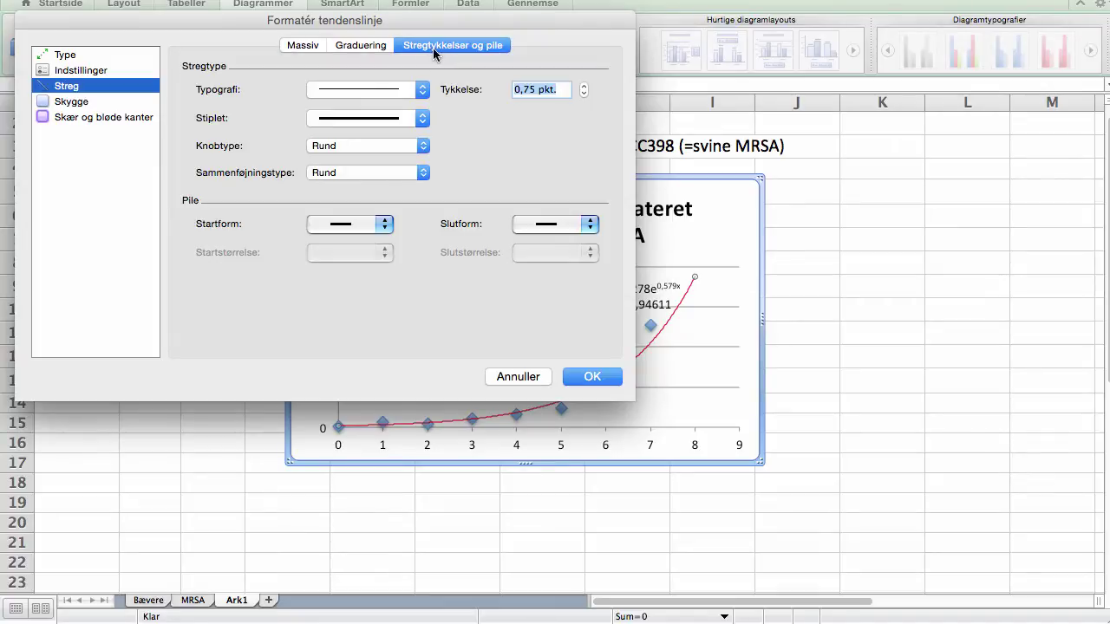
{"action": "left_click", "coordinate": [584, 86]}
{"action": "left_click", "coordinate": [584, 87]}
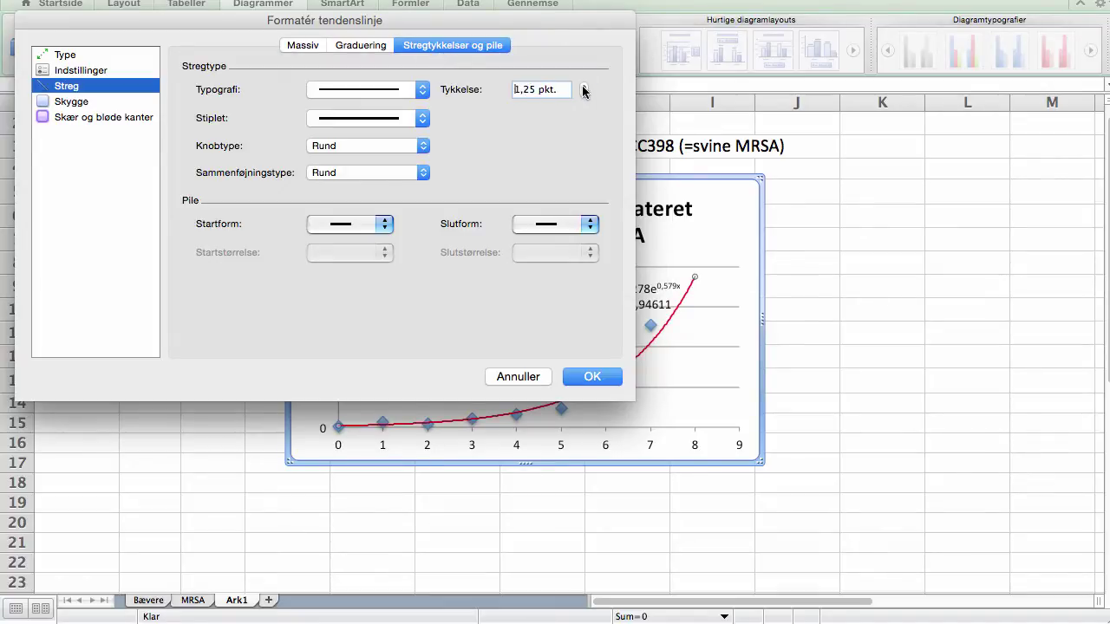
{"action": "left_click", "coordinate": [583, 87]}
{"action": "left_click", "coordinate": [583, 87]}
{"action": "left_click", "coordinate": [584, 86]}
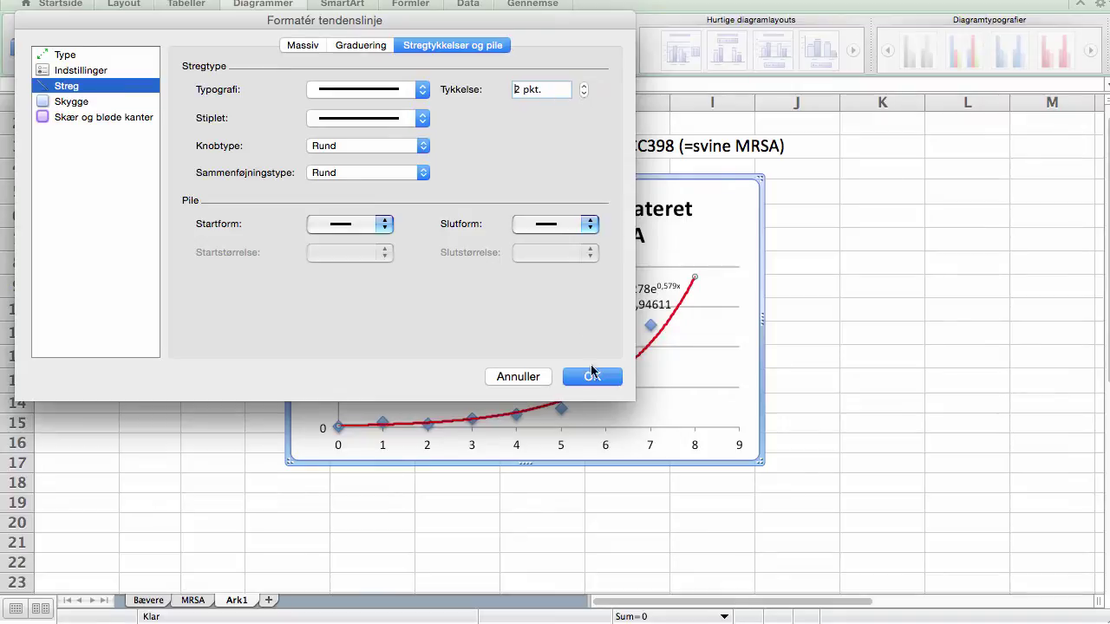
{"action": "left_click", "coordinate": [593, 376]}
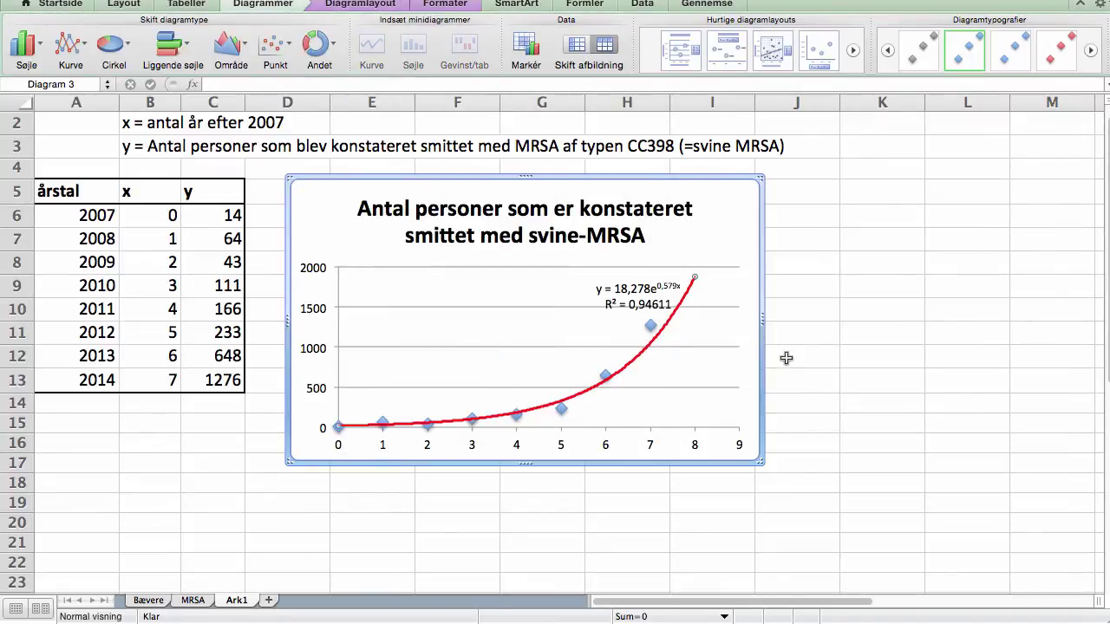
Move the trendline equation label clear of the curve and format its text as 14-point, bold and red
{"action": "left_click_drag", "start_coordinate": [641, 292], "coordinate": [563, 282]}
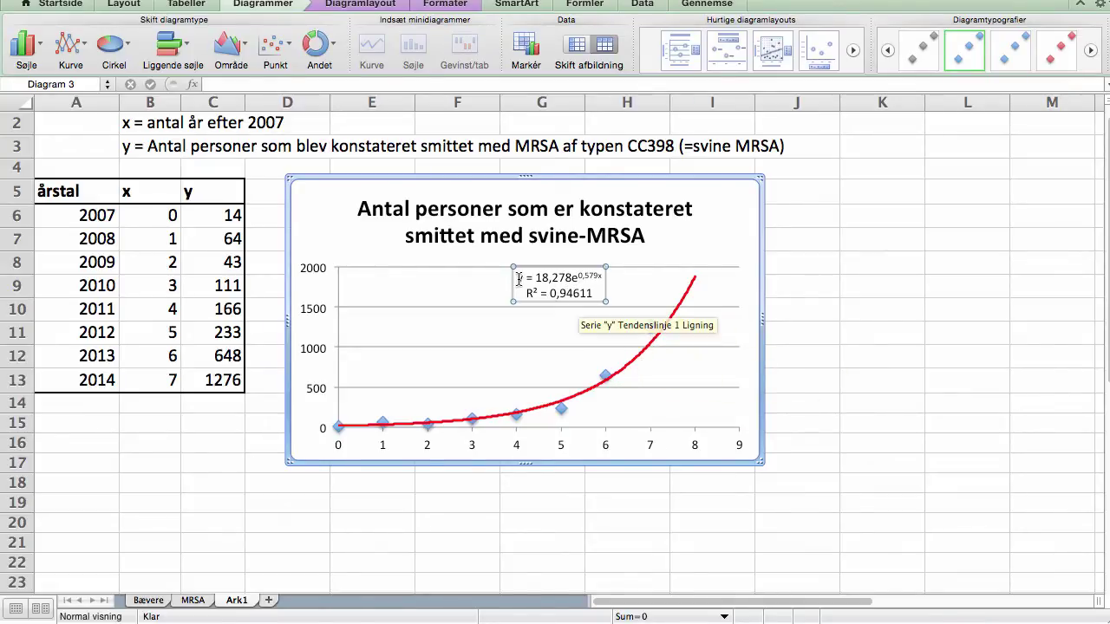
{"action": "left_click_drag", "start_coordinate": [519, 279], "coordinate": [590, 291]}
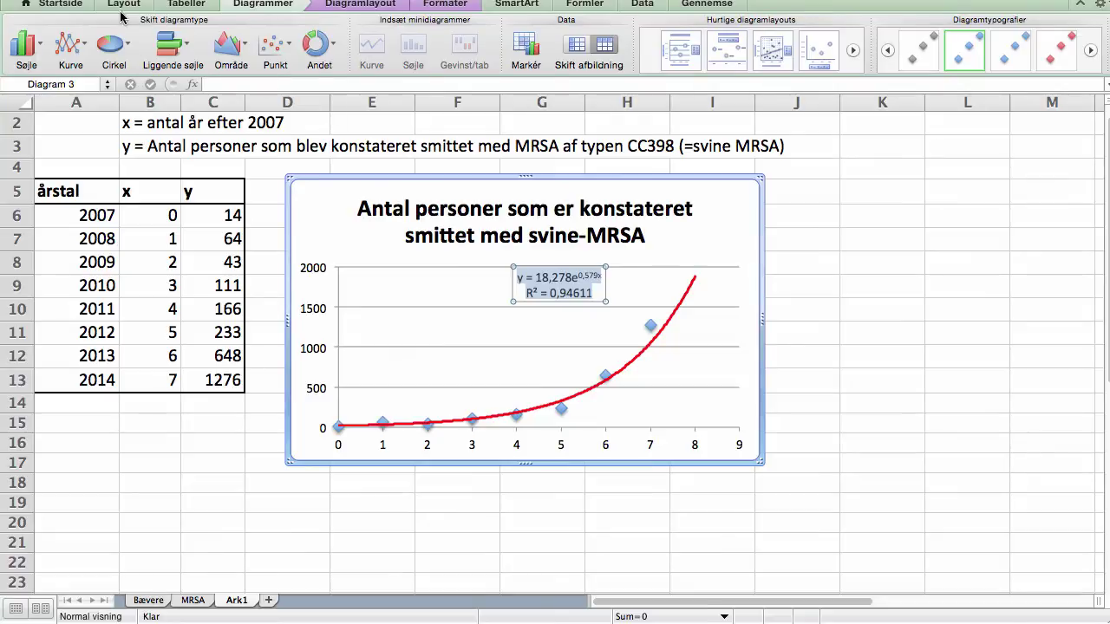
{"action": "left_click", "coordinate": [60, 5]}
{"action": "left_click", "coordinate": [269, 39]}
{"action": "left_click", "coordinate": [269, 146]}
{"action": "left_click", "coordinate": [145, 61]}
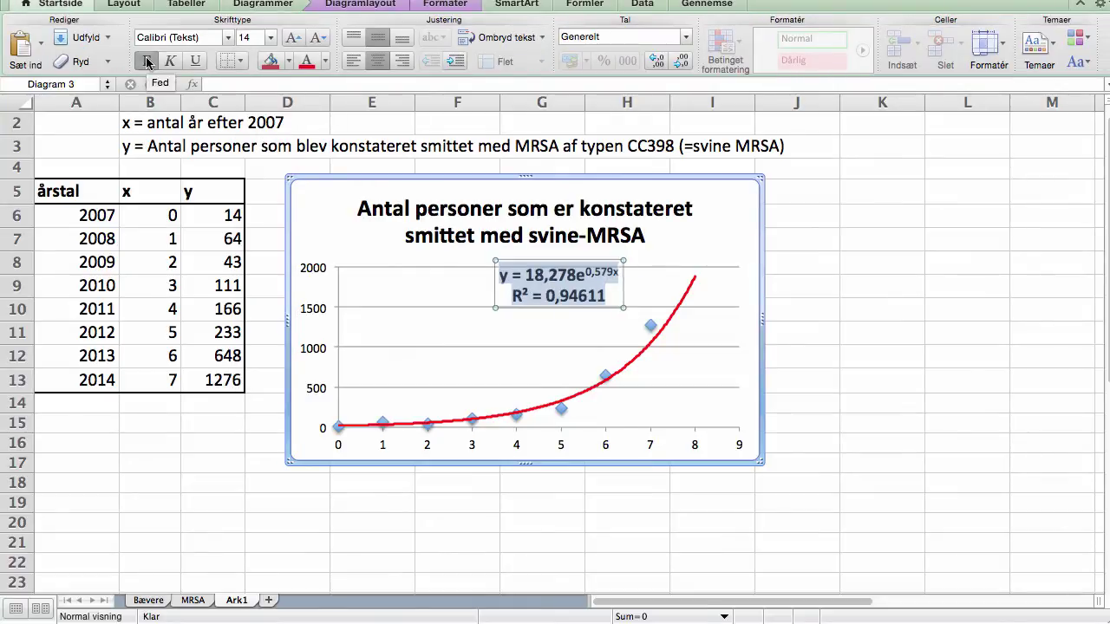
{"action": "left_click", "coordinate": [306, 61]}
{"action": "left_click", "coordinate": [334, 219]}
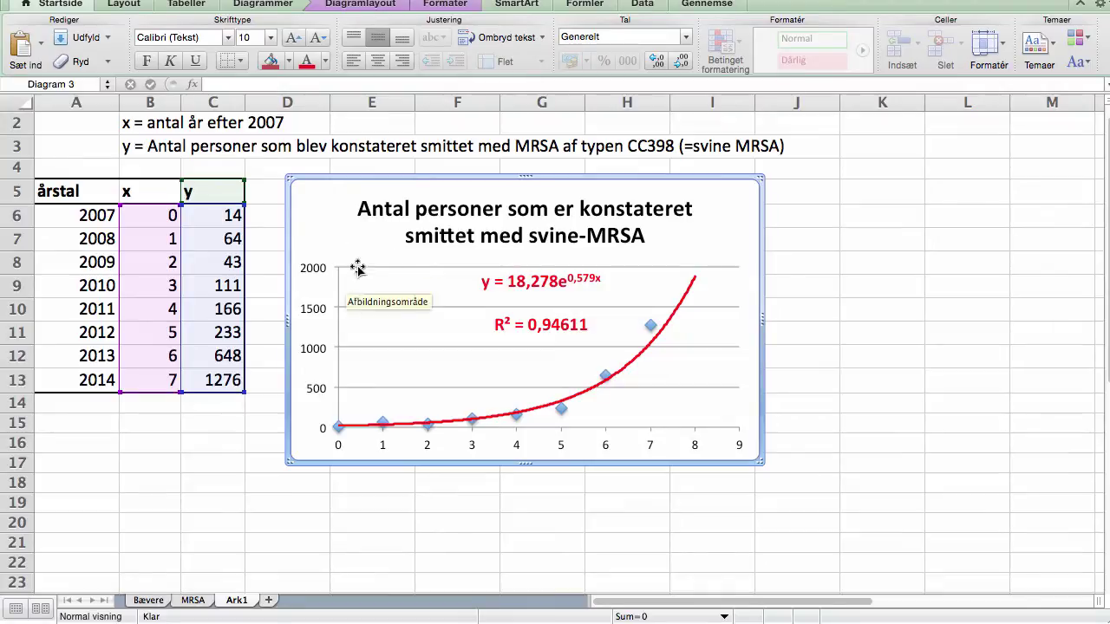
Delete the chart's horizontal gridlines and move the equation label closer to the vertical axis
{"action": "left_click", "coordinate": [404, 269]}
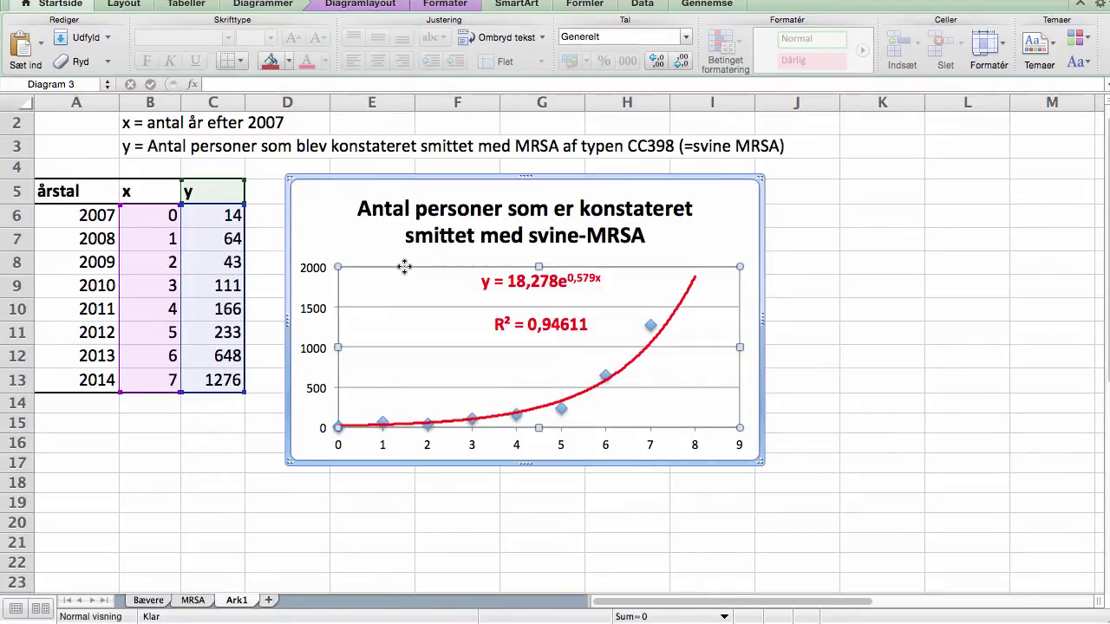
{"action": "right_click", "coordinate": [404, 311]}
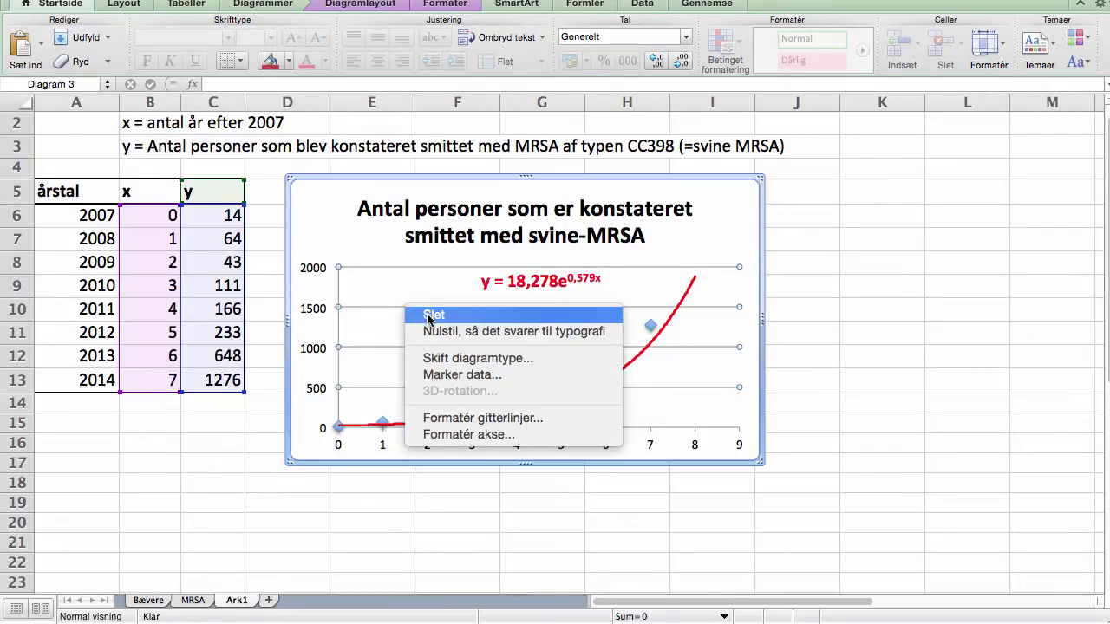
{"action": "left_click", "coordinate": [430, 315]}
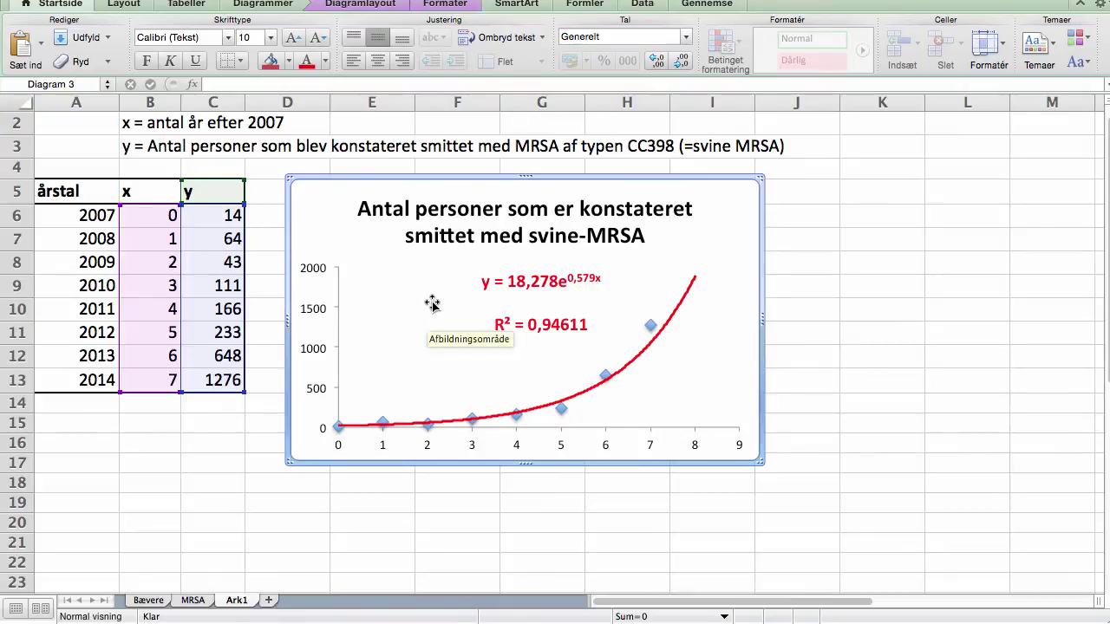
{"action": "left_click_drag", "start_coordinate": [545, 280], "coordinate": [450, 278]}
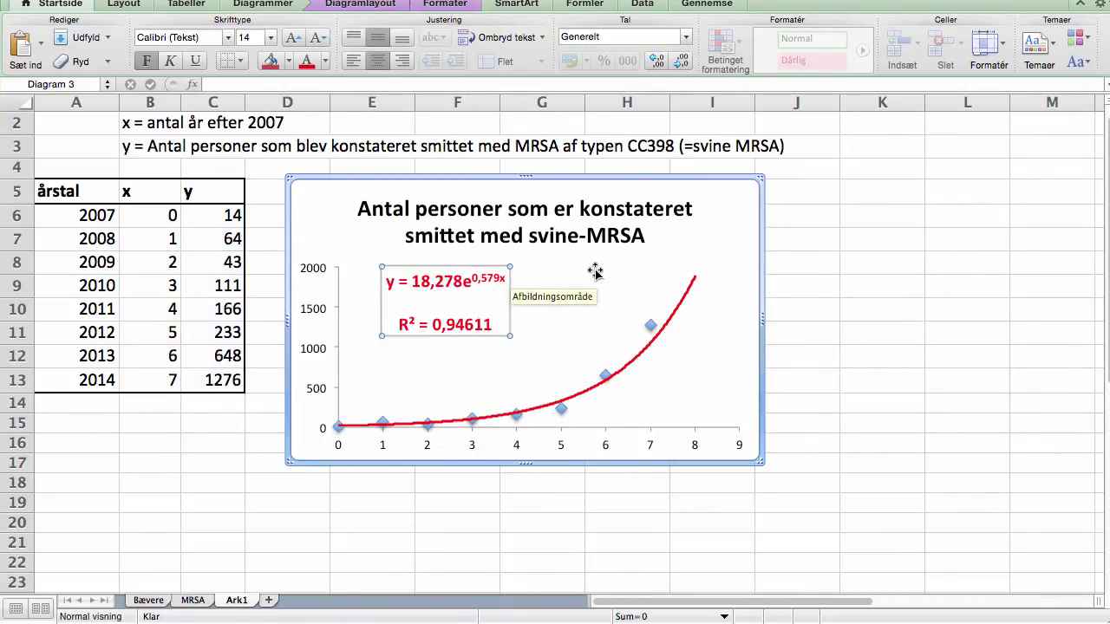
{"action": "left_click", "coordinate": [912, 267]}
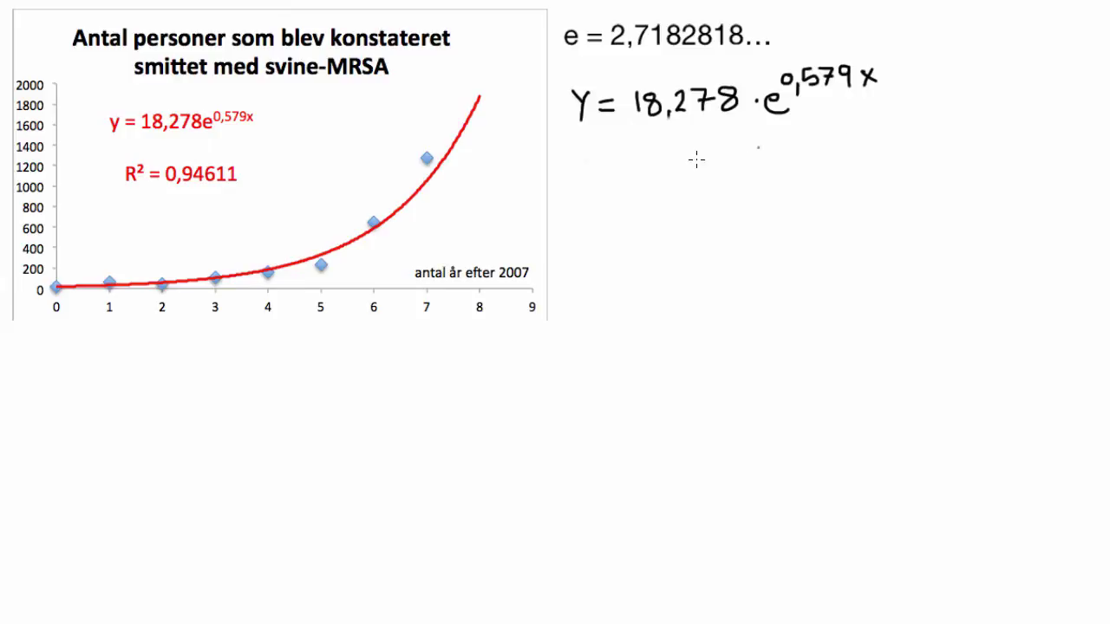
Switch to the whiteboard notes and underline the handwritten equation Y = 18,278 · e^(0,579x) in black
{"action": "left_click_drag", "start_coordinate": [579, 150], "coordinate": [890, 131]}
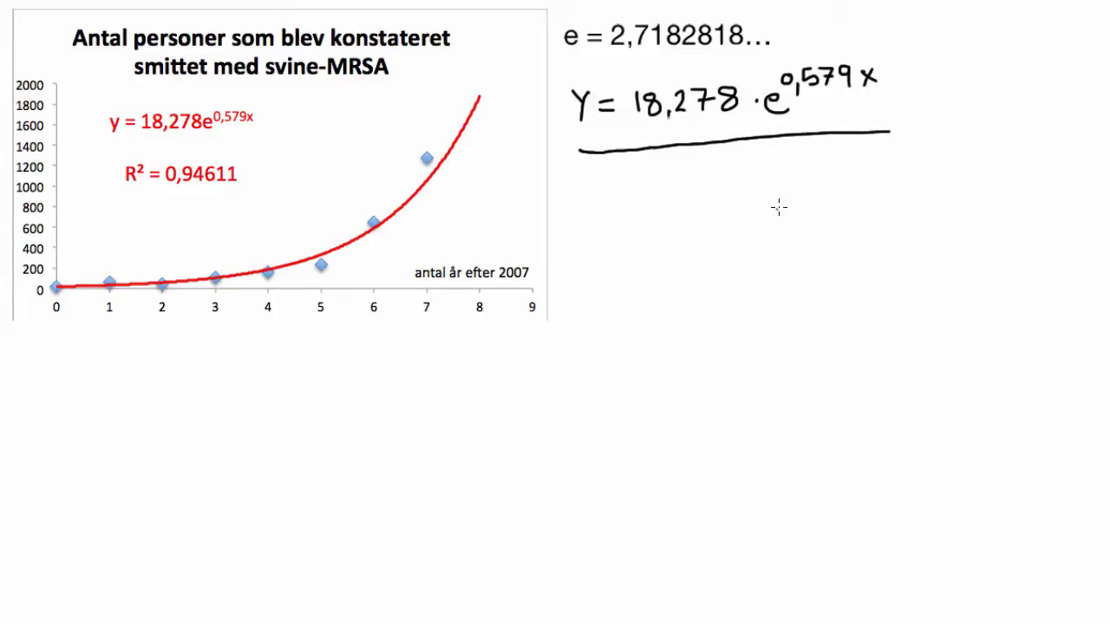